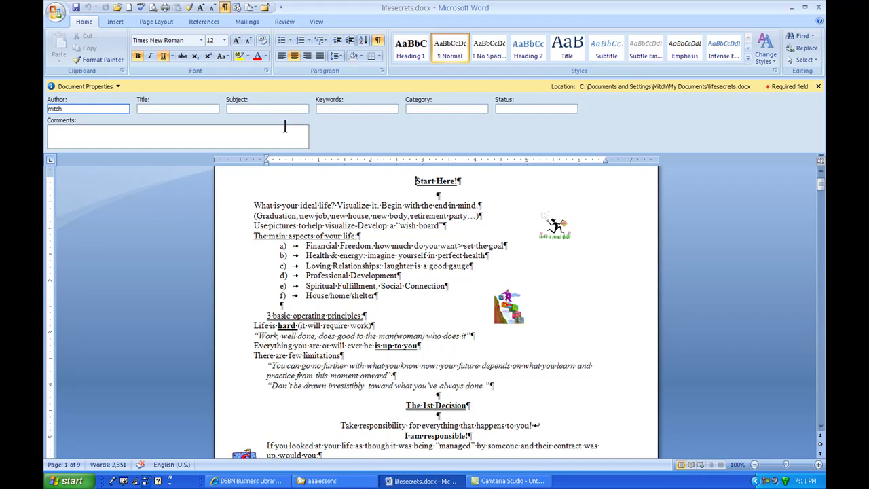
# Review the General, Summary, Statistics, Contents and Custom details in the advanced properties of lifesecrets.docx, and close the document properties.
pyautogui.click(117, 88)
pyautogui.click(116, 101)
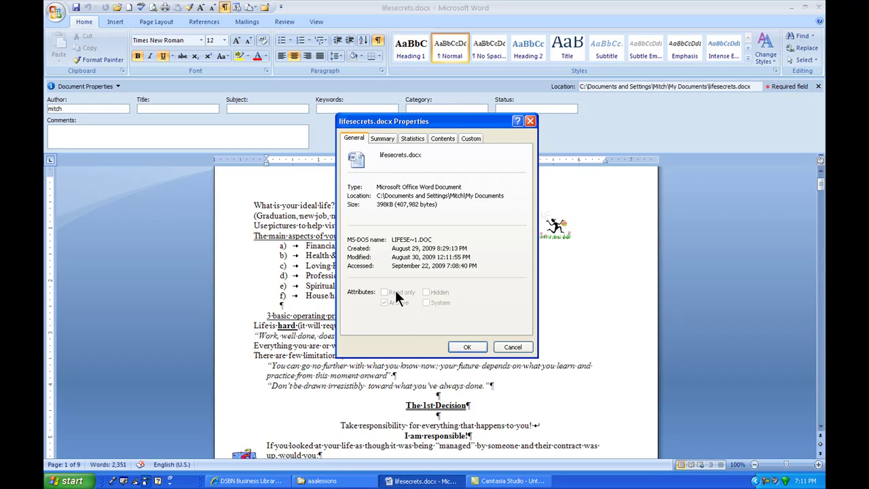
pyautogui.click(382, 139)
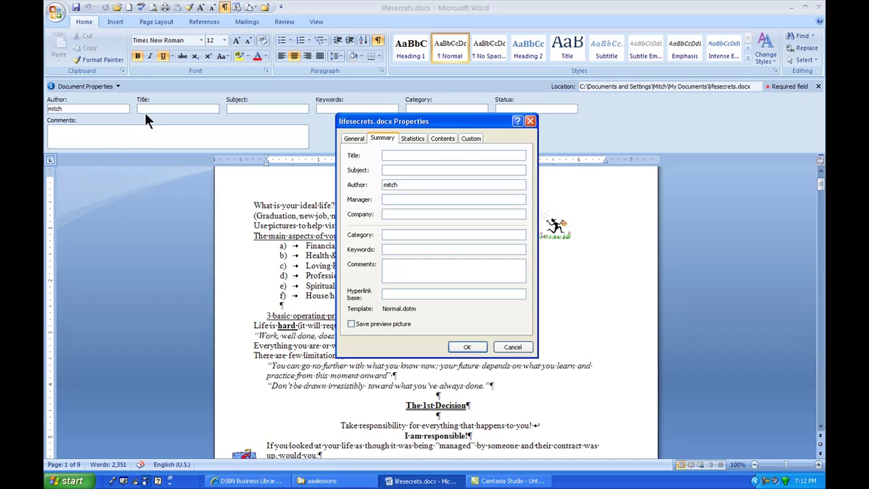
pyautogui.click(410, 138)
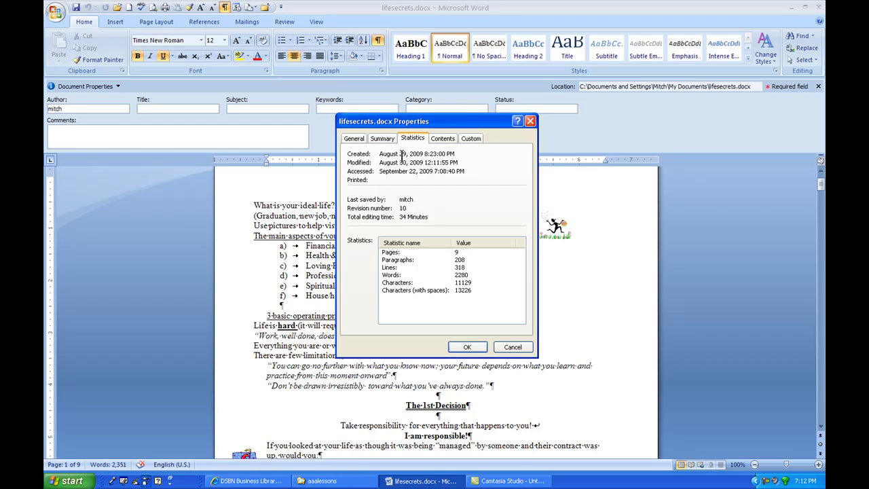
pyautogui.click(444, 139)
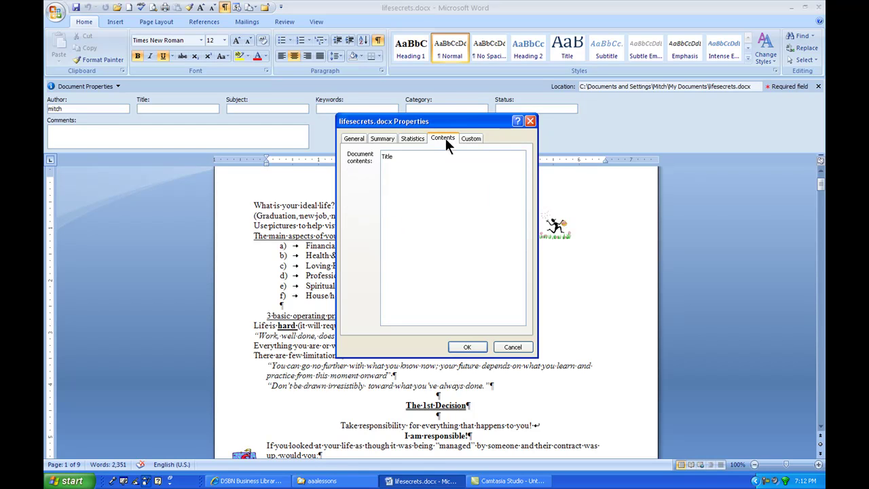
pyautogui.click(466, 140)
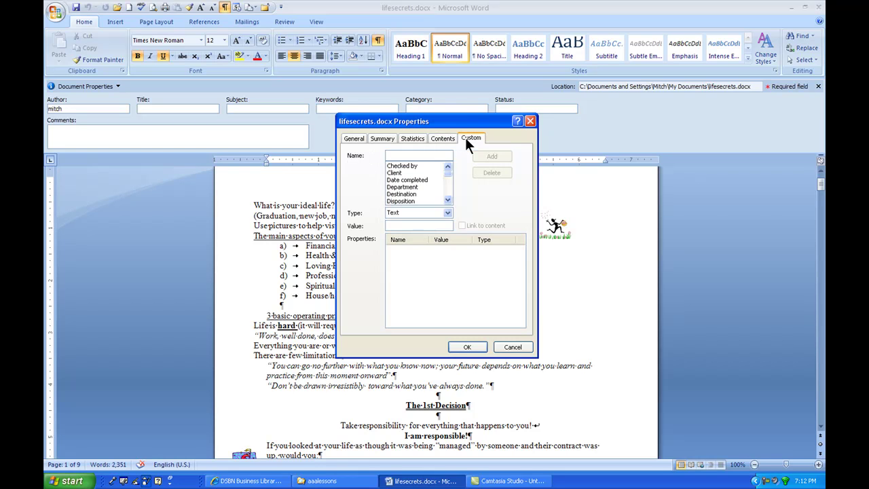
pyautogui.click(433, 138)
pyautogui.click(415, 138)
pyautogui.click(381, 138)
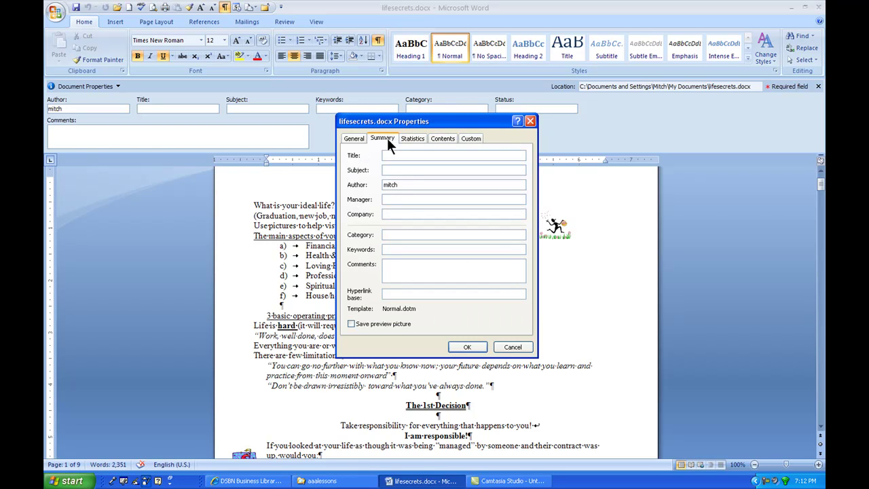
pyautogui.click(353, 136)
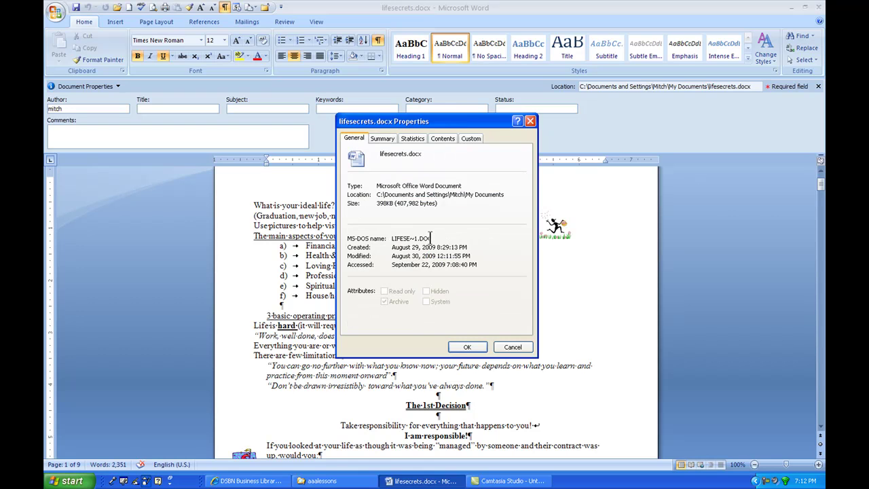
pyautogui.click(511, 349)
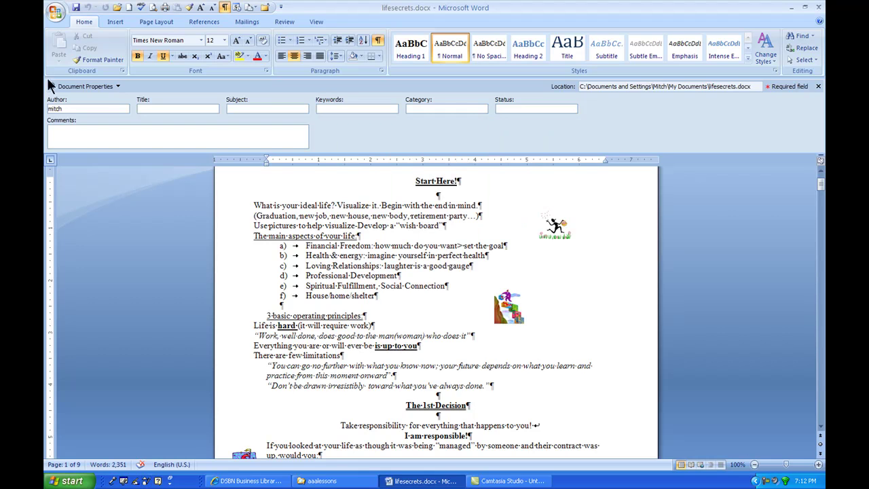
pyautogui.click(818, 86)
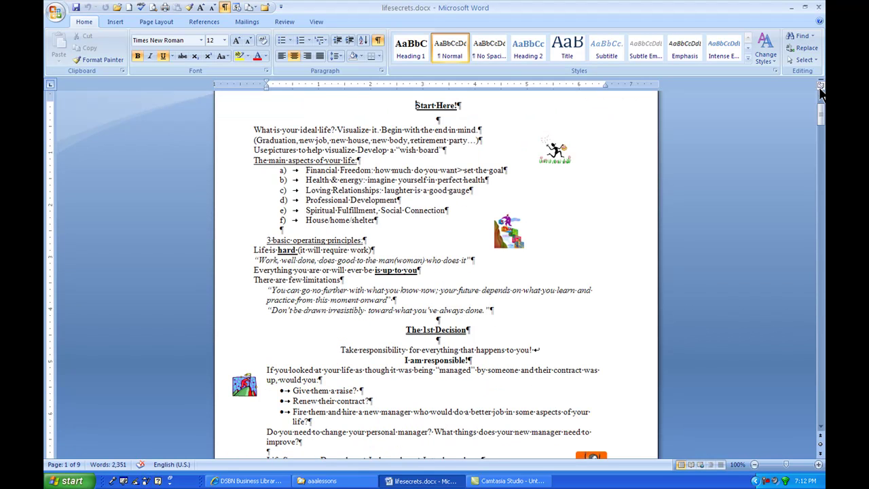
# Look over the options for preparing the document for distribution and the file types available for saving it, without saving a copy.
pyautogui.click(56, 13)
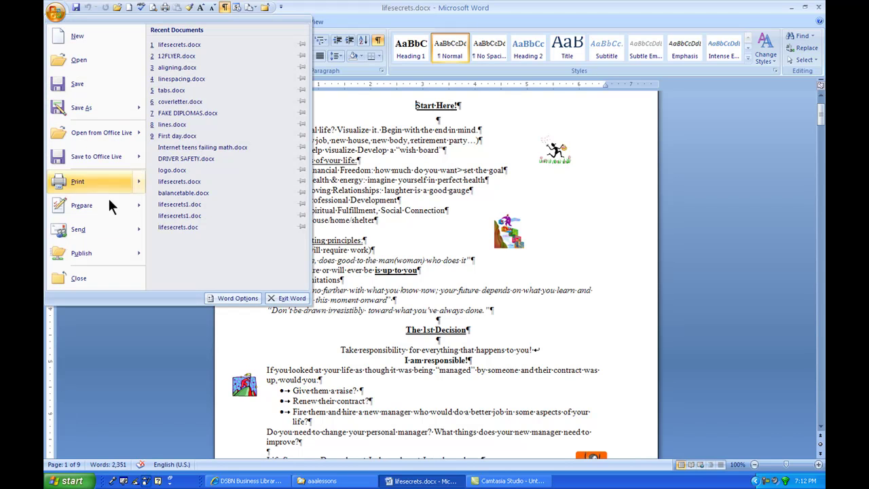
pyautogui.moveTo(118, 211)
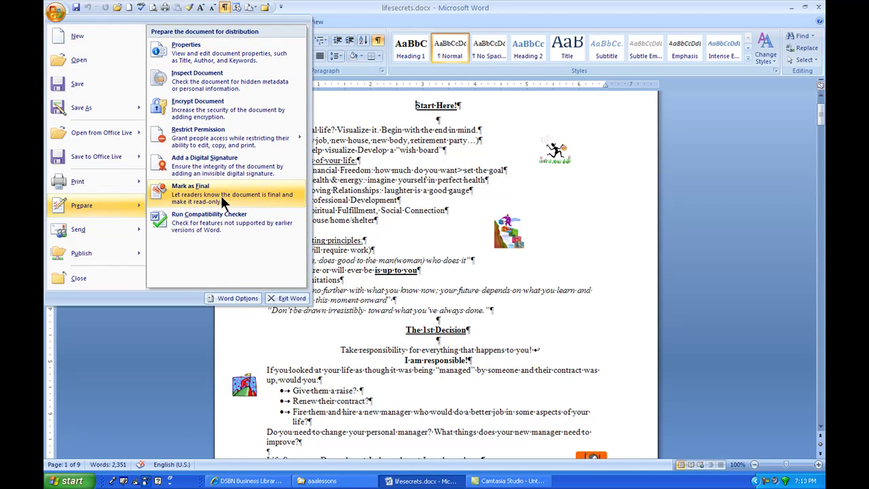
pyautogui.moveTo(124, 110)
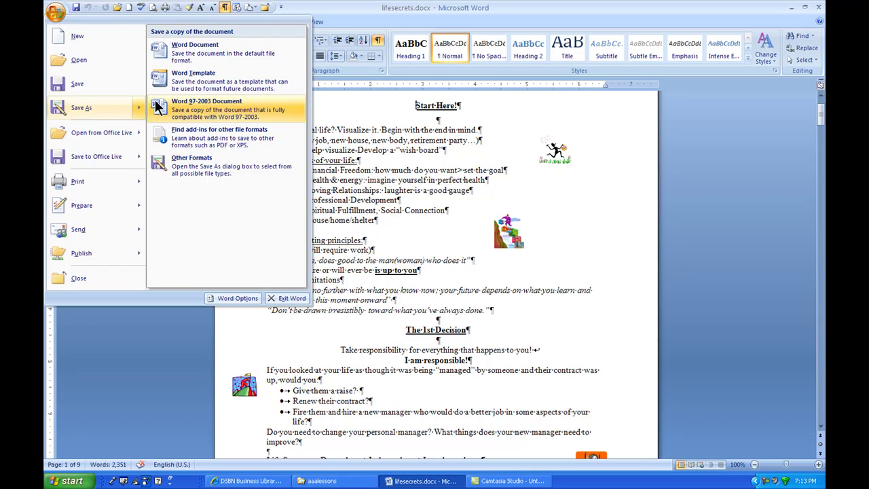
pyautogui.click(163, 59)
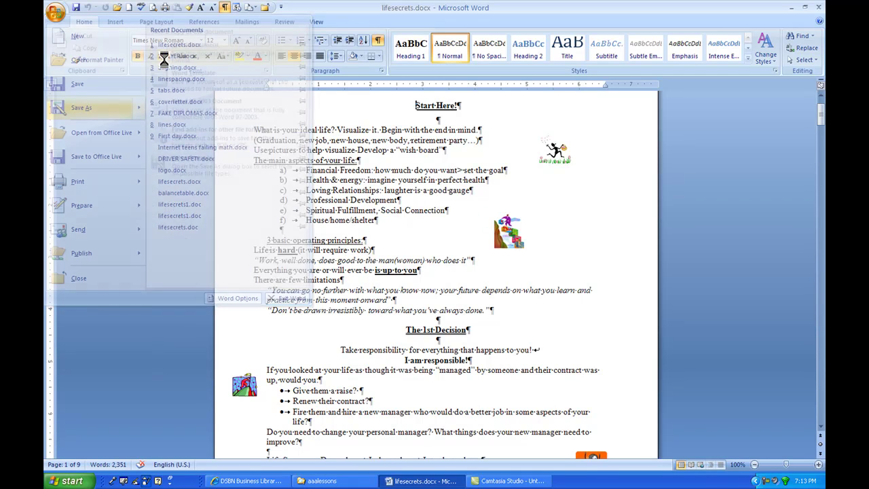
pyautogui.click(520, 345)
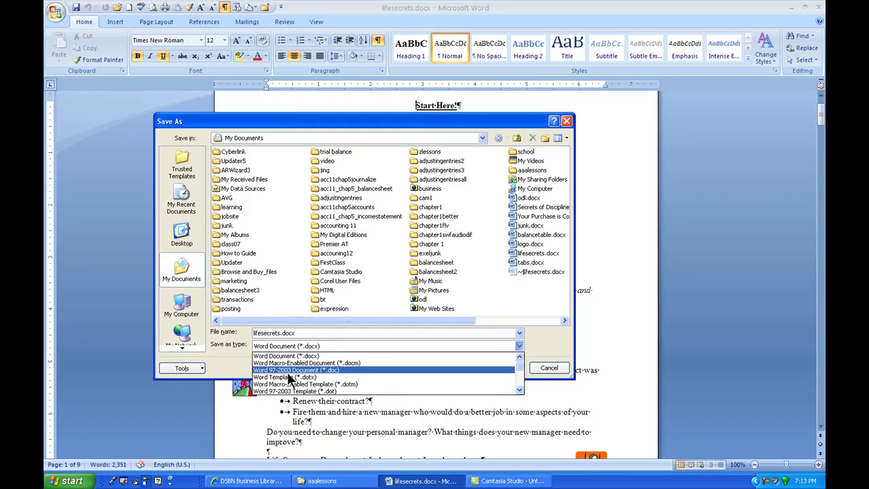
pyautogui.click(519, 390)
pyautogui.click(519, 390)
pyautogui.click(518, 390)
pyautogui.click(519, 390)
pyautogui.click(518, 389)
pyautogui.click(519, 390)
pyautogui.click(519, 389)
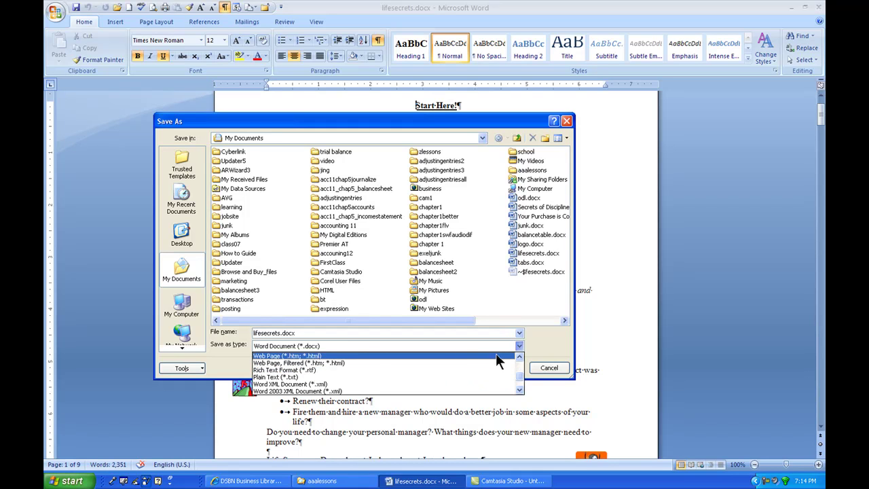
pyautogui.click(555, 368)
pyautogui.click(555, 367)
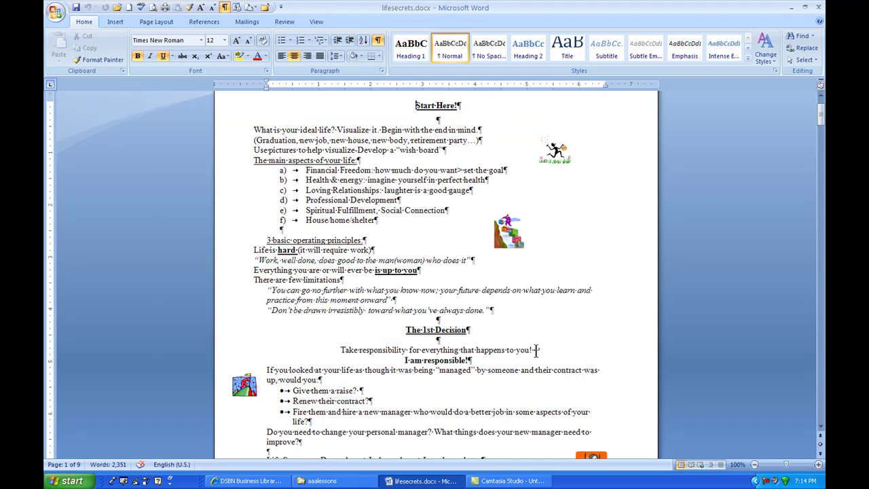
# Bring up the Open dialog for My Documents and show its files in Details view.
pyautogui.click(117, 7)
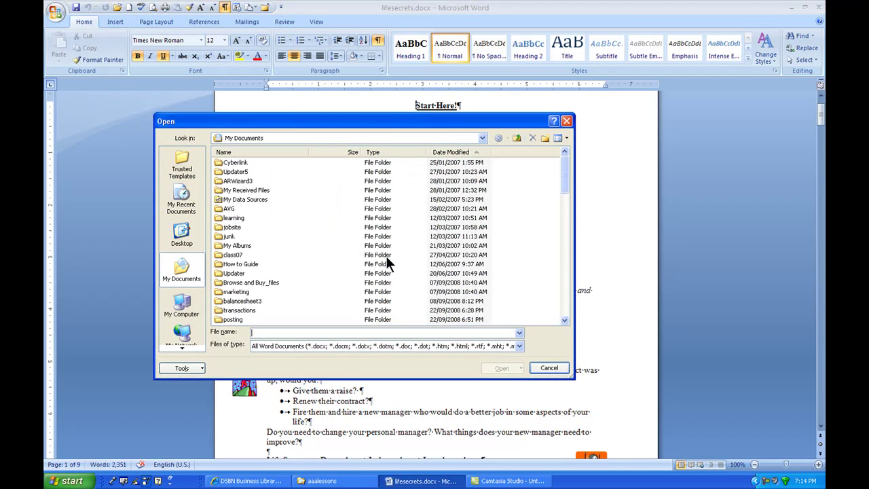
pyautogui.click(566, 138)
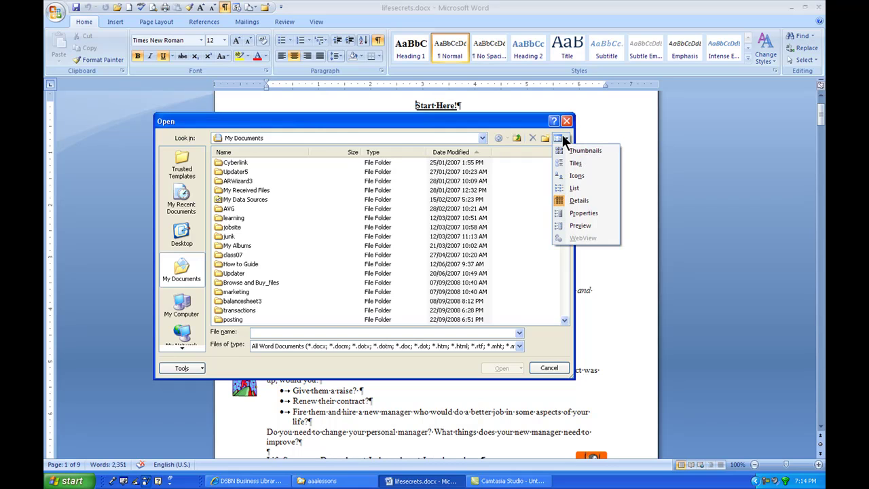
pyautogui.click(561, 200)
pyautogui.moveTo(560, 181)
pyautogui.mouseDown()
pyautogui.moveTo(566, 302)
pyautogui.moveTo(558, 164)
pyautogui.mouseUp()
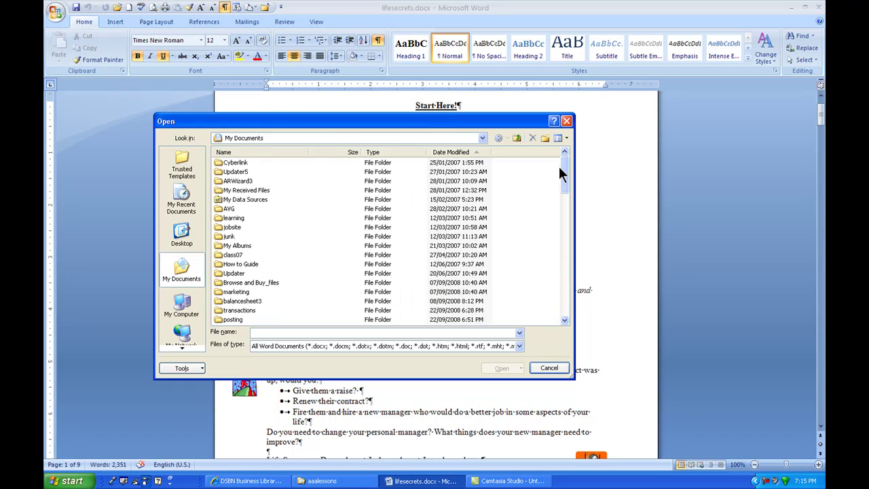
# Sort the My Documents file list by name, followed by size, and look through the sized files.
pyautogui.click(284, 154)
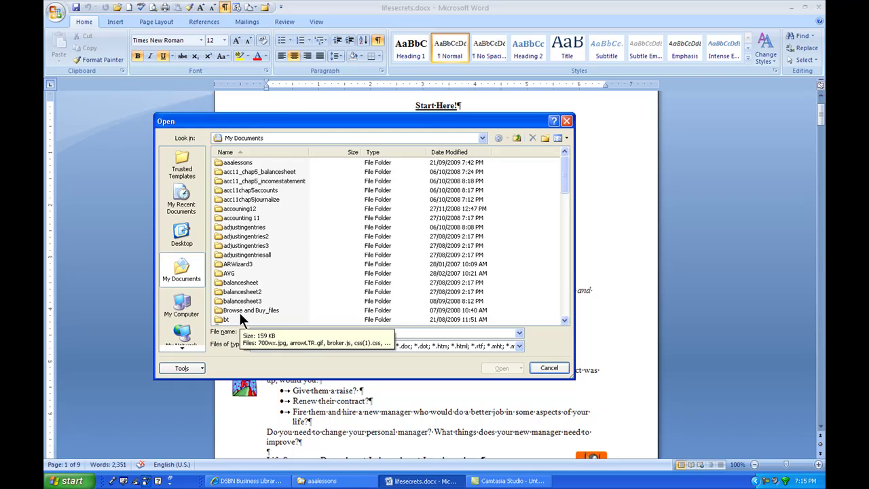
pyautogui.click(346, 154)
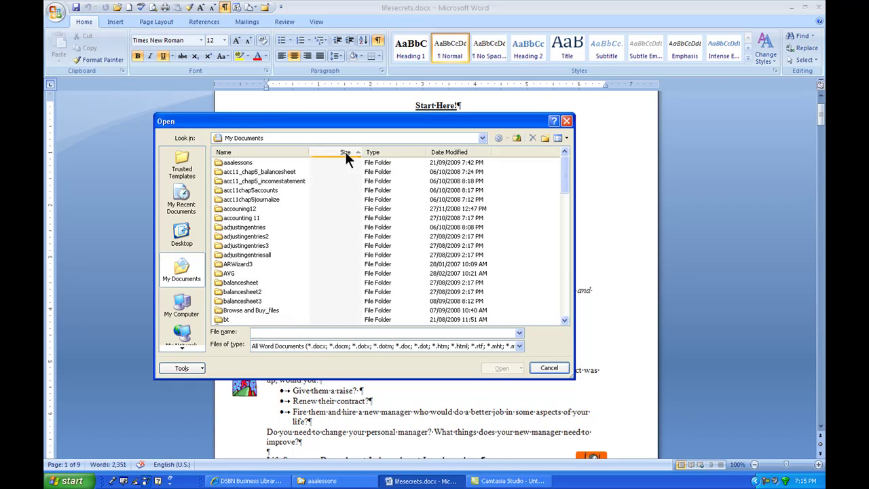
pyautogui.moveTo(566, 169); pyautogui.dragTo(564, 288)
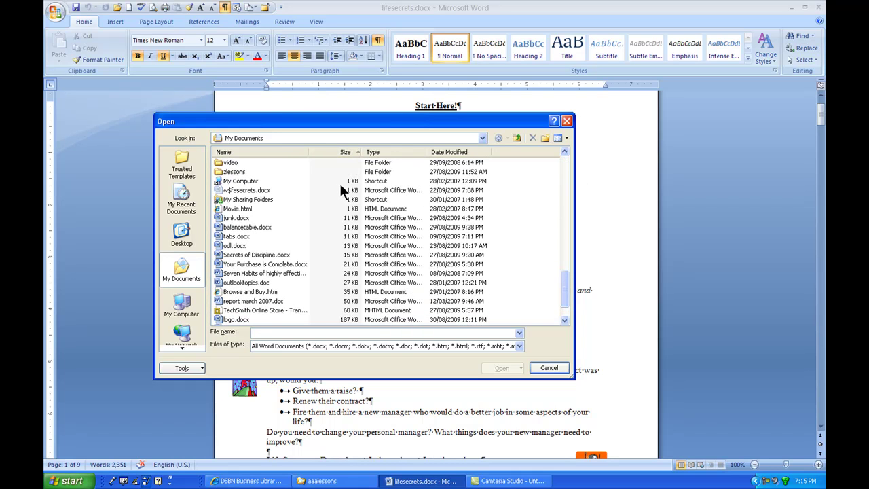
# Sort the file list by type, followed by date modified, and browse to the most recent files.
pyautogui.click(395, 152)
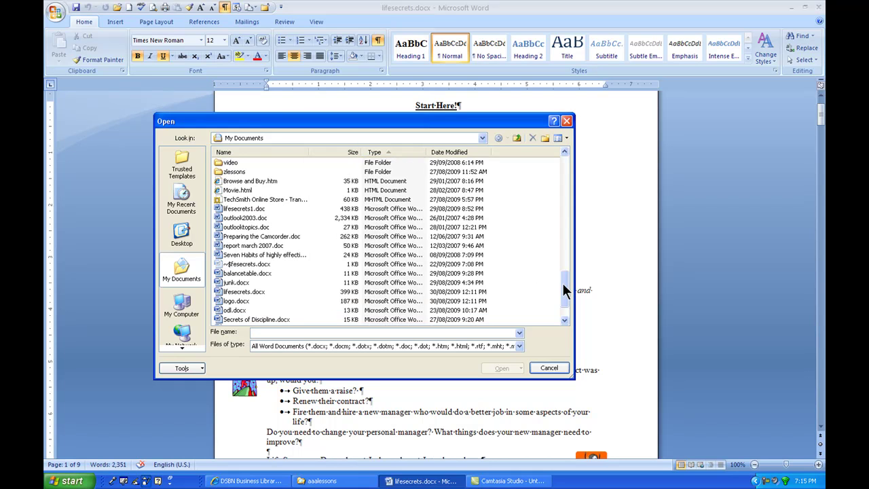
pyautogui.moveTo(566, 291); pyautogui.dragTo(565, 305)
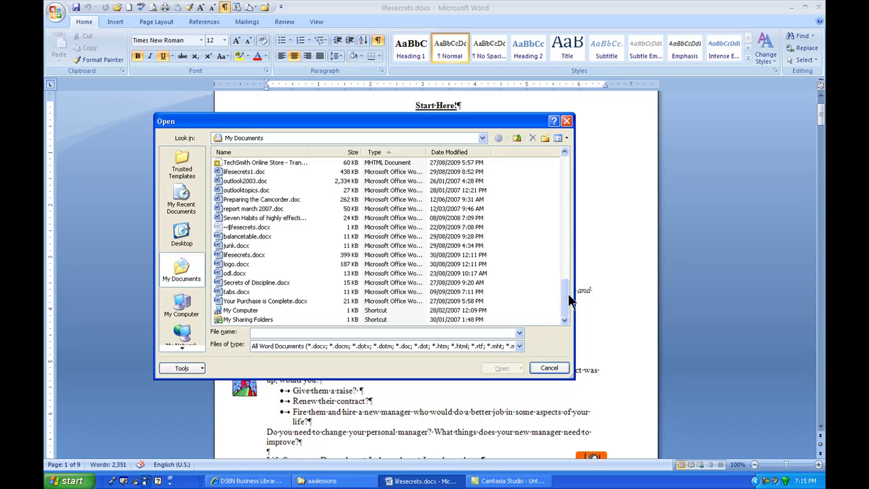
pyautogui.moveTo(566, 304); pyautogui.dragTo(564, 235)
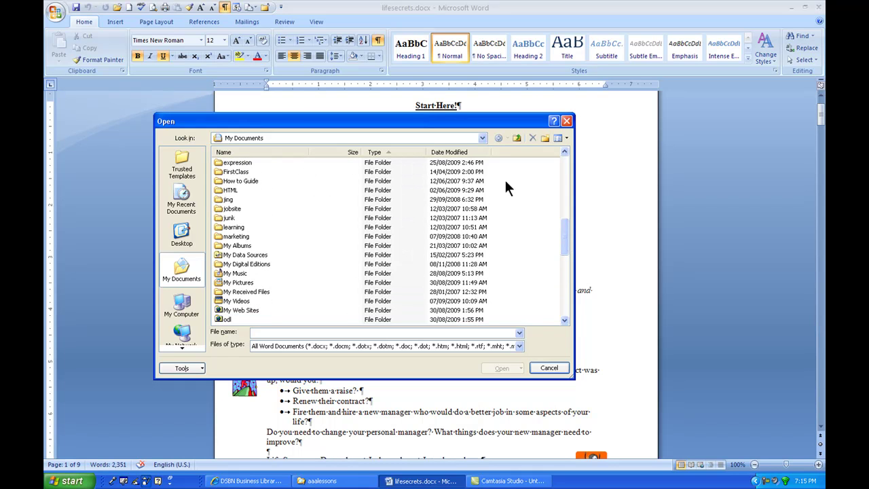
pyautogui.click(453, 153)
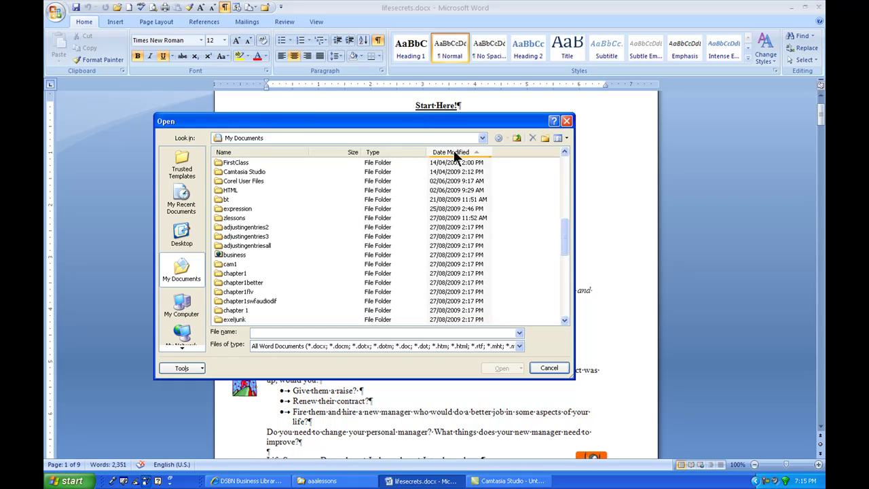
pyautogui.moveTo(567, 234); pyautogui.dragTo(572, 309)
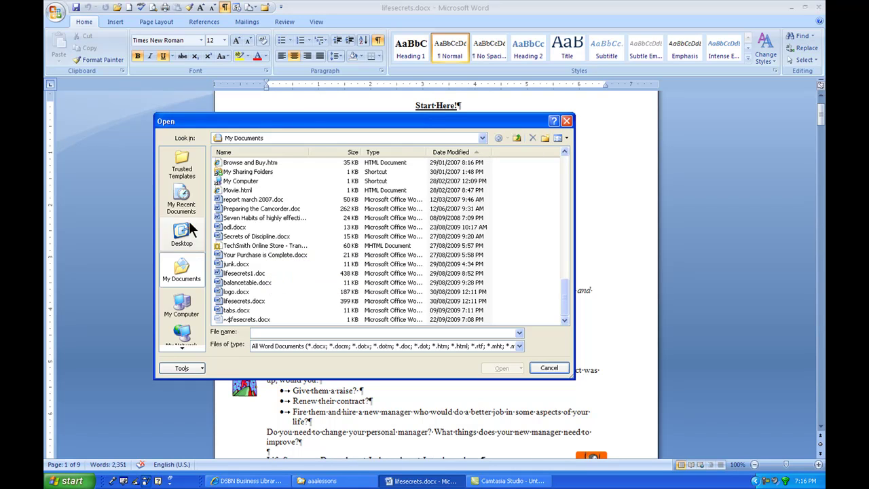
# Preview the contents of the Seven Habits of highly effective teens document within the Open dialog.
pyautogui.click(228, 217)
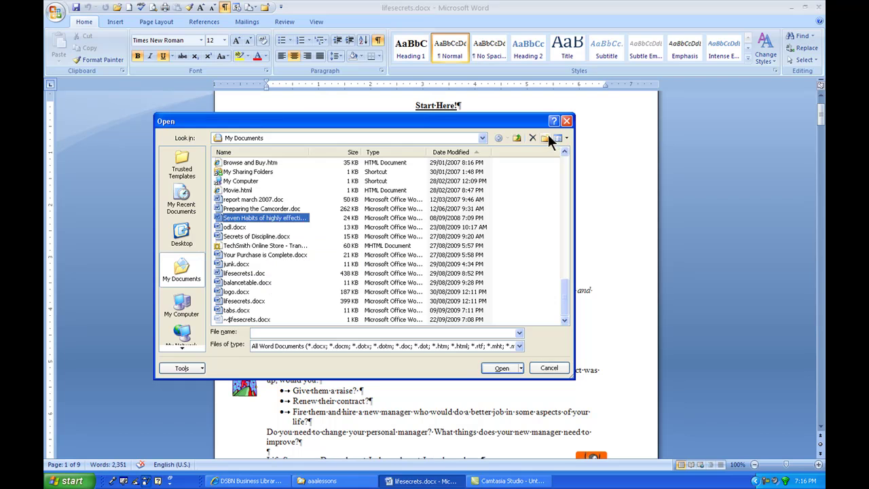
pyautogui.click(566, 139)
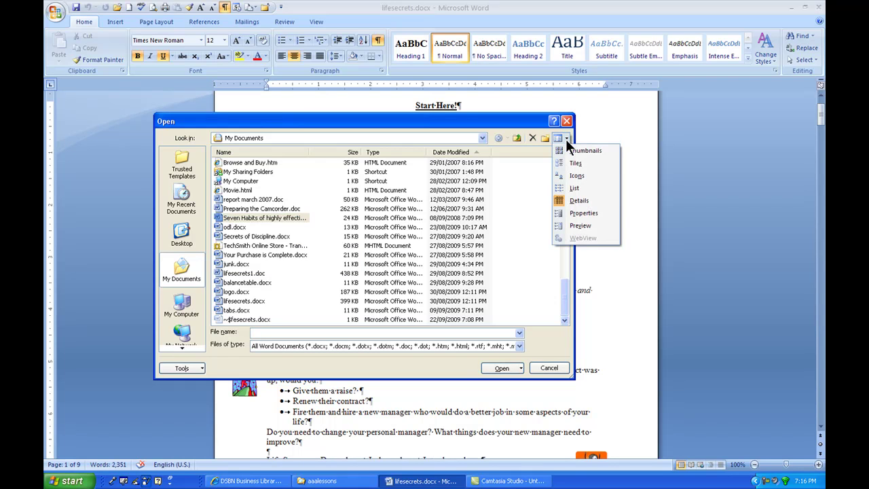
pyautogui.click(569, 222)
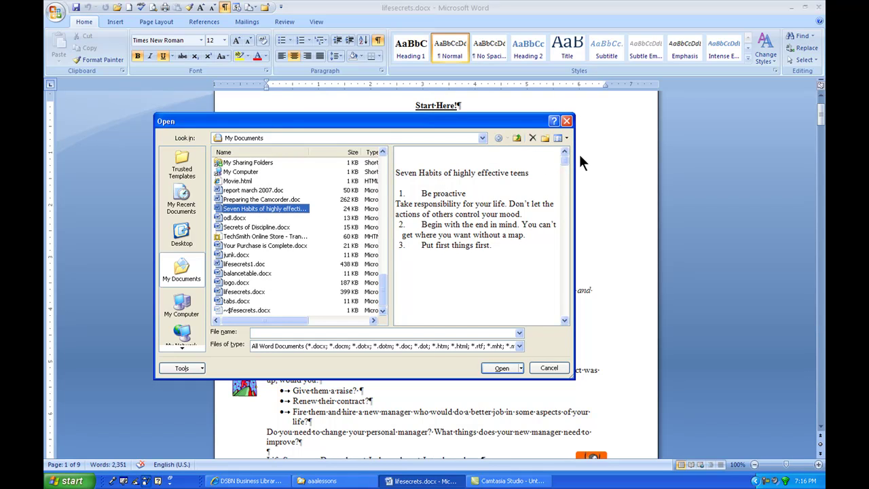
pyautogui.moveTo(564, 159)
pyautogui.mouseDown()
pyautogui.moveTo(569, 228)
pyautogui.moveTo(564, 159)
pyautogui.mouseUp()
# Switch the file list from Preview back to Details view.
pyautogui.click(558, 138)
pyautogui.click(565, 137)
pyautogui.click(563, 199)
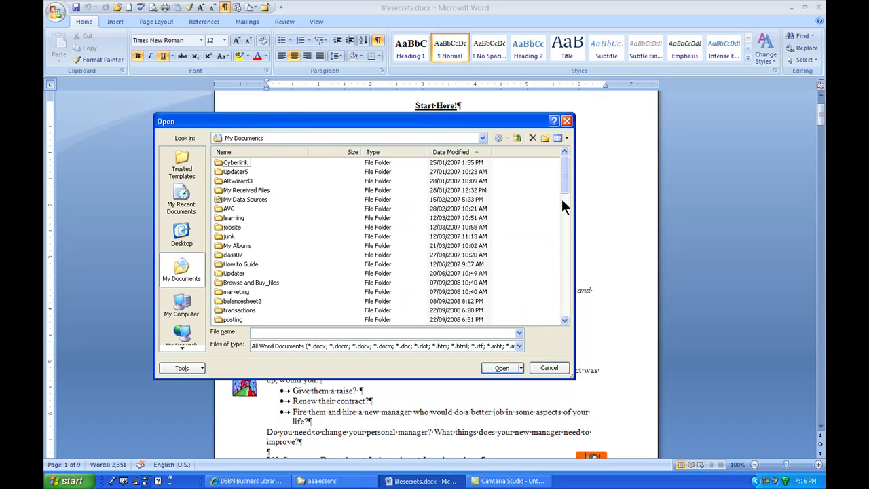
# Open Seven Habits of highly effective teens.doc from My Documents as read-only.
pyautogui.moveTo(564, 179); pyautogui.dragTo(565, 217)
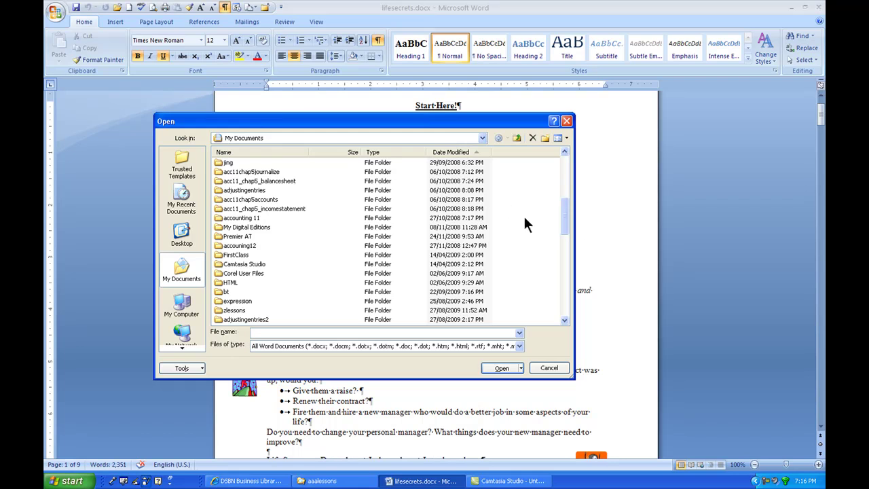
pyautogui.moveTo(566, 225); pyautogui.dragTo(568, 323)
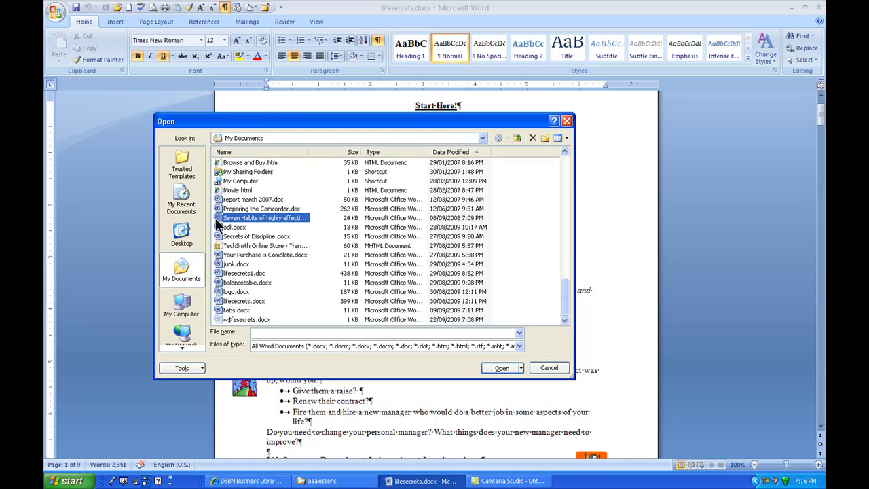
pyautogui.moveTo(218, 217)
pyautogui.moveTo(238, 232)
pyautogui.click(521, 368)
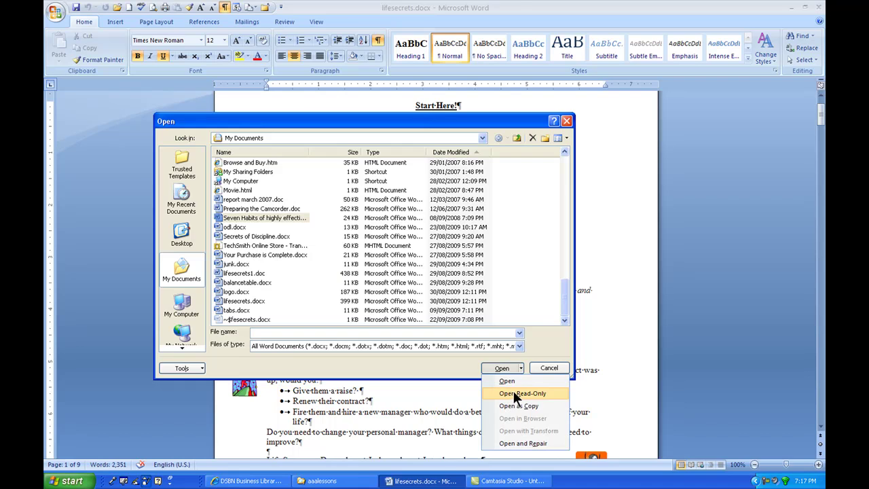
pyautogui.click(514, 392)
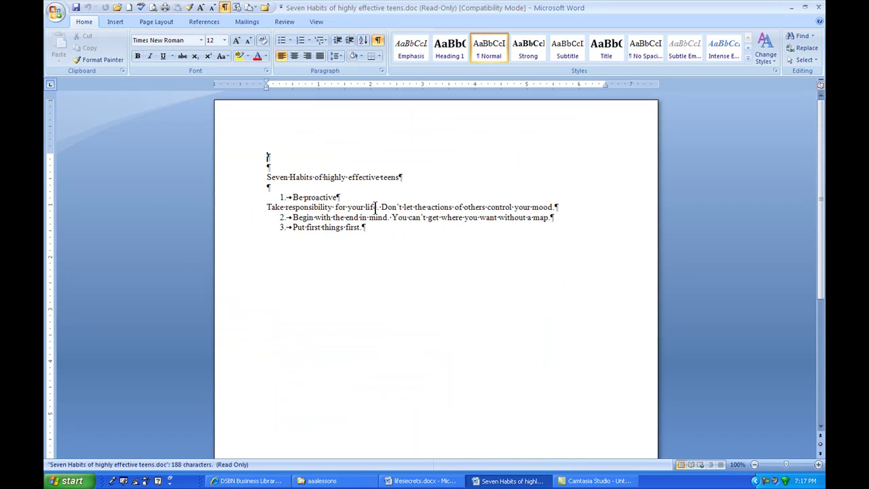
# Delete the text from "Habits" in the title through "Take responsibility for your", and try to save the read-only document under its existing name.
pyautogui.moveTo(289, 175); pyautogui.dragTo(357, 210)
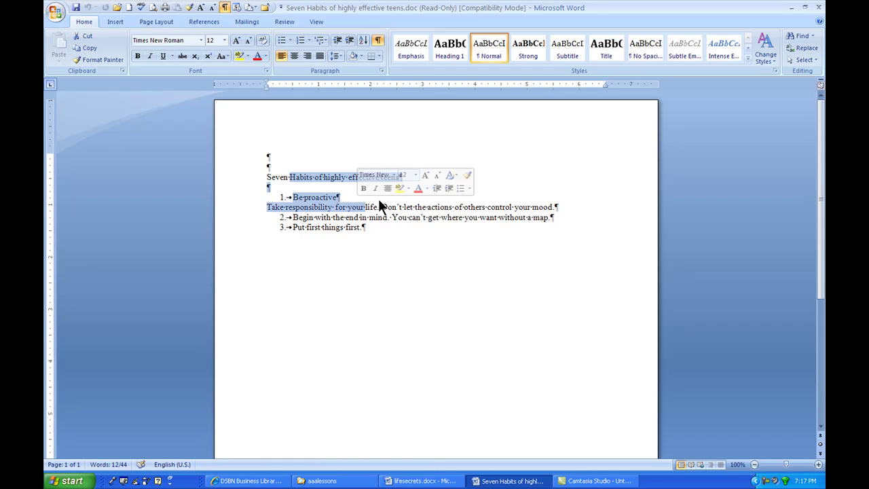
pyautogui.press('Delete')
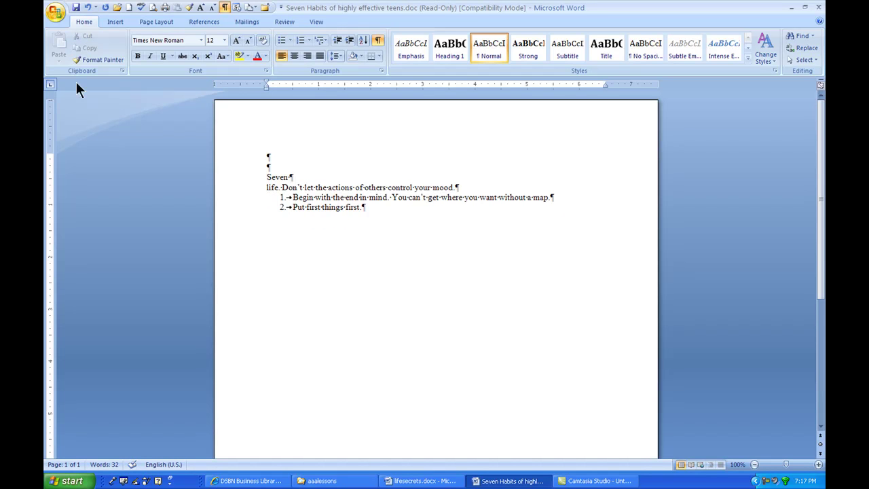
pyautogui.click(76, 8)
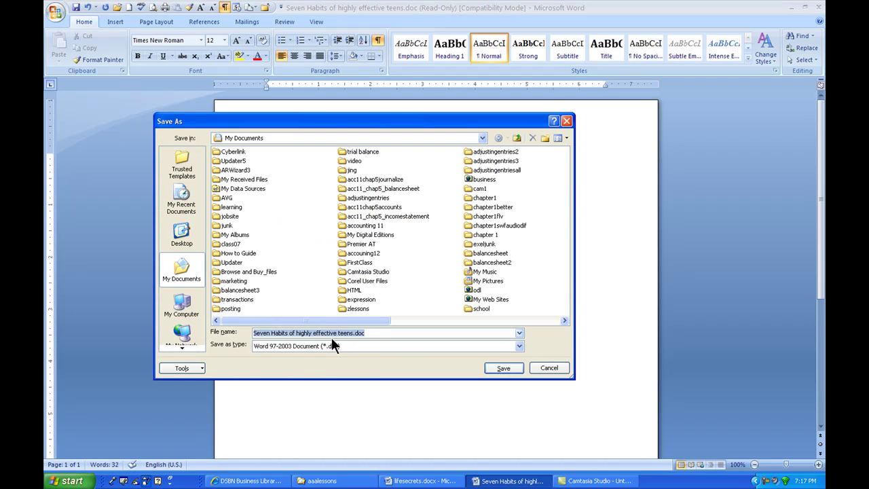
pyautogui.click(502, 367)
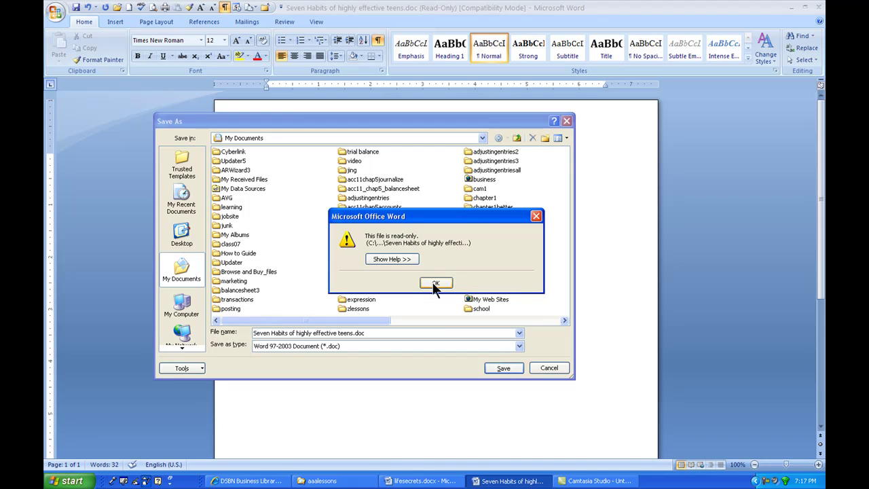
pyautogui.click(433, 282)
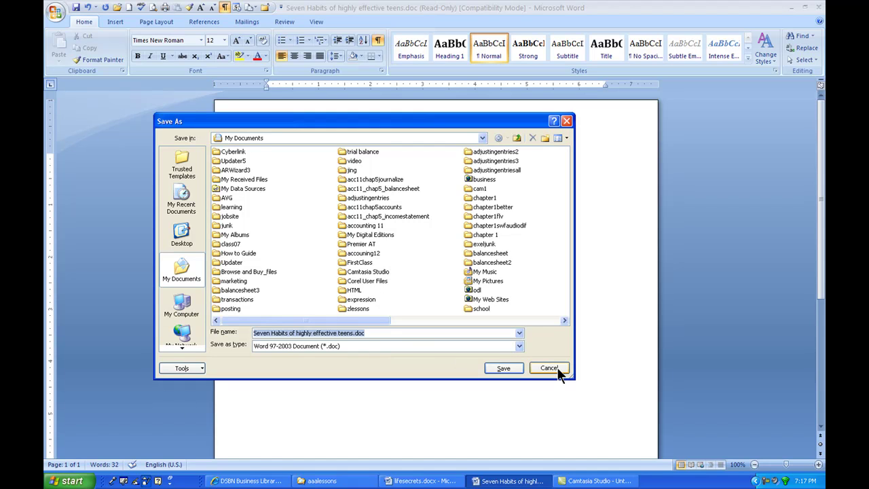
pyautogui.click(549, 368)
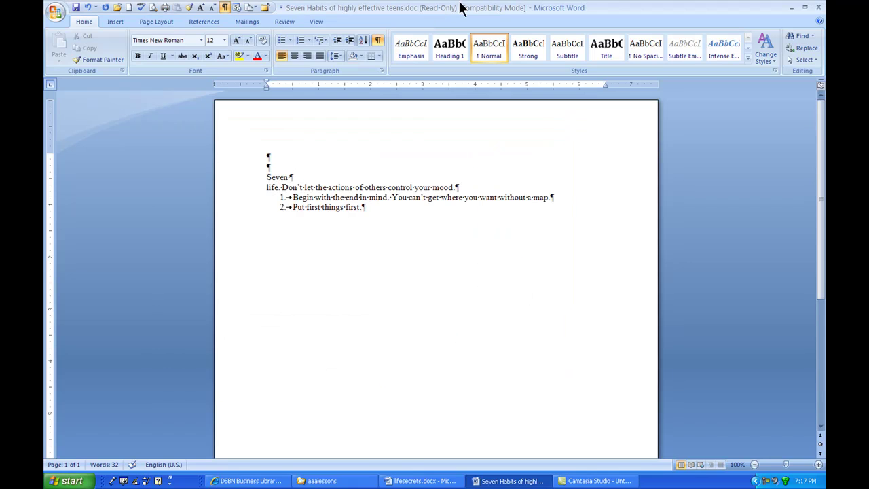
# Close Seven Habits of highly effective teens.doc without saving the changes.
pyautogui.click(817, 9)
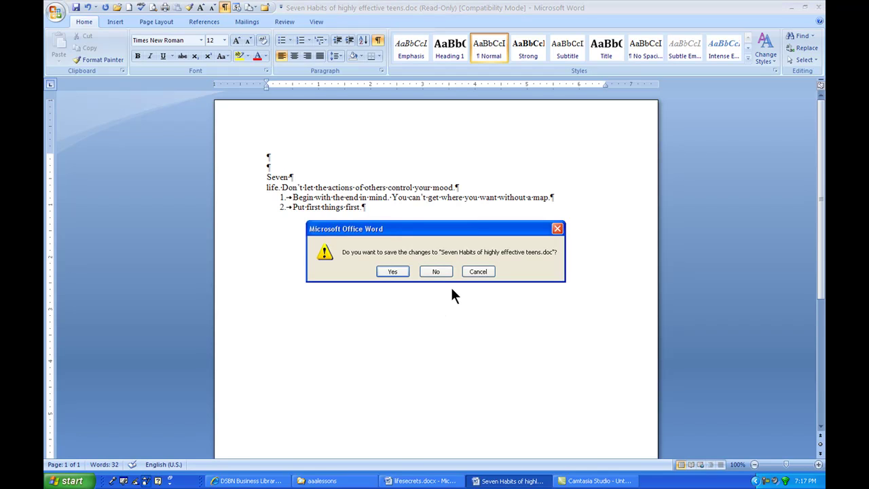
pyautogui.click(443, 270)
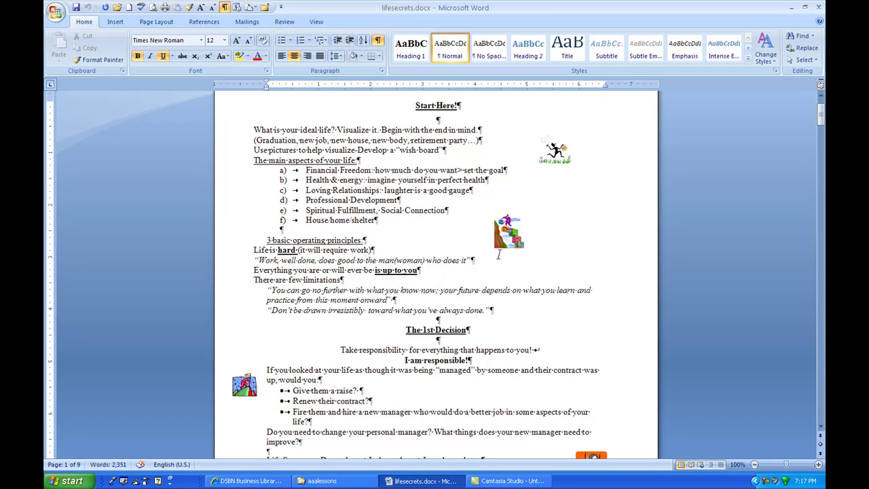